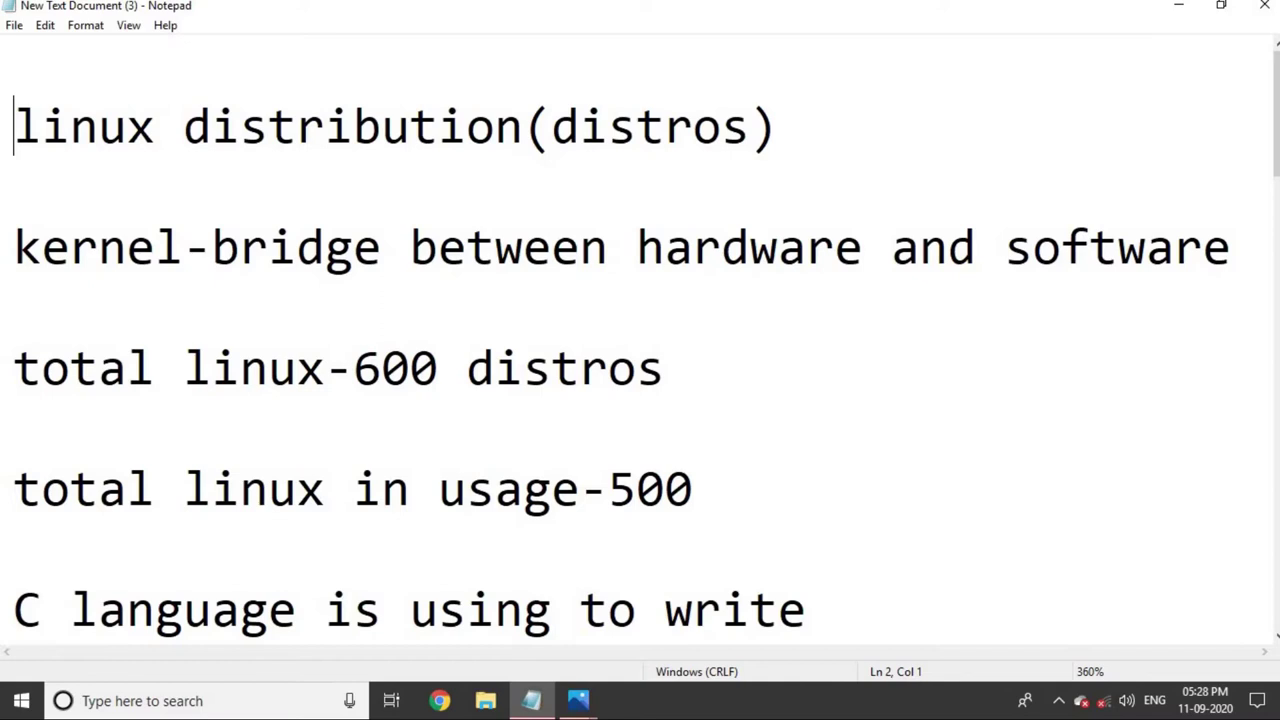
- Scroll the Notepad notes to the Linux history, from Torvalds 1991 down to the 'top distros:' heading
scroll(640, 370, "down", 1)
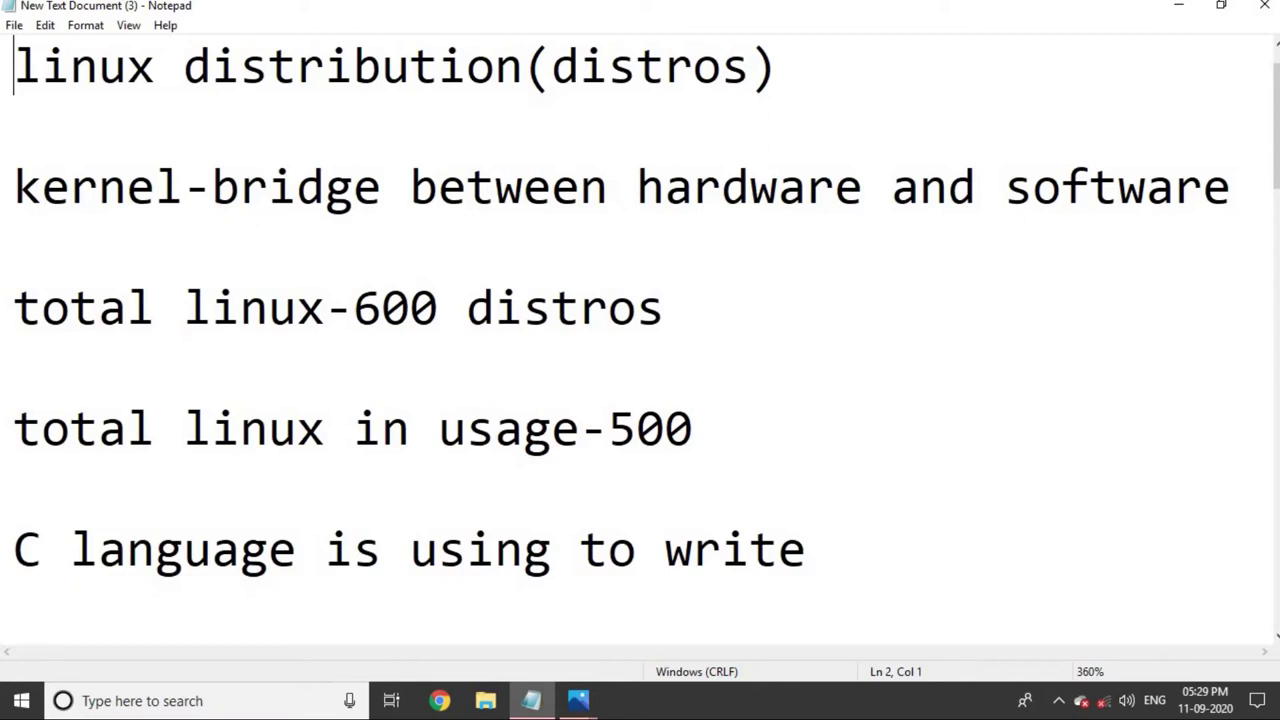
left_click(14, 186)
key("Down")
key("Down")
key("Down")
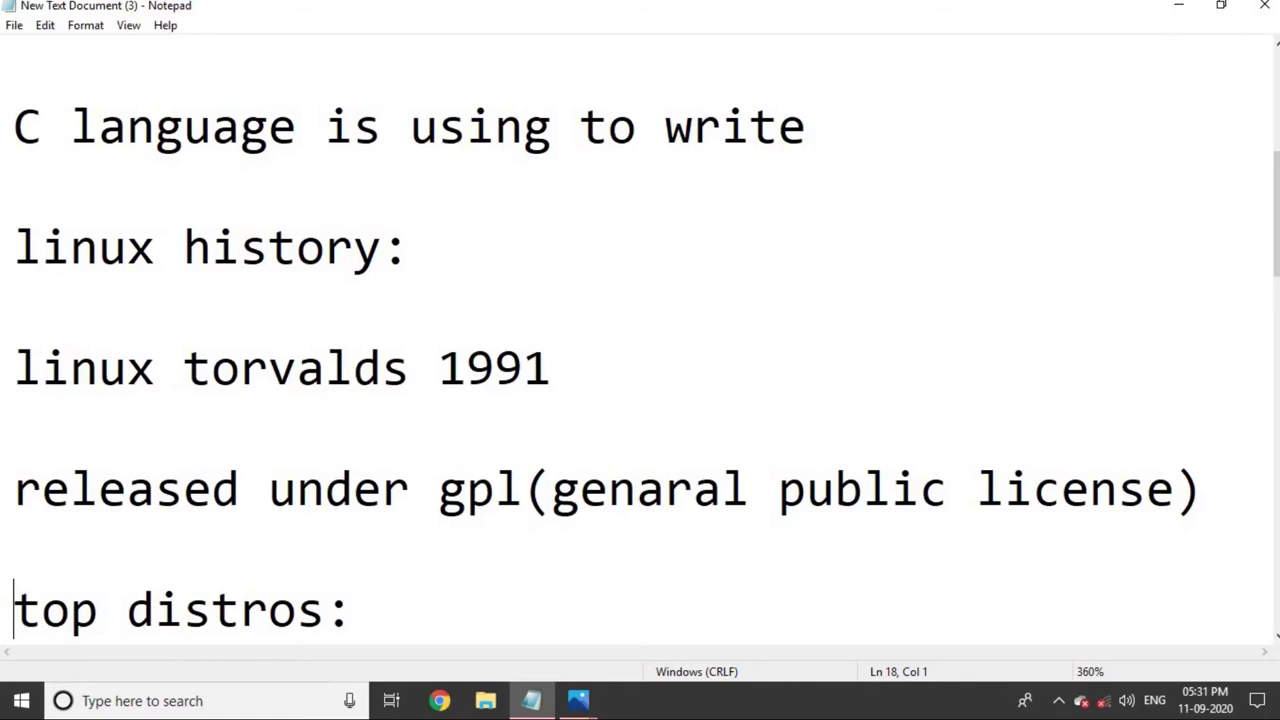
- Jump to the end of the notes to show top distros ubuntu mate, kali linux, manjaro and mxlinux
left_click(14, 65)
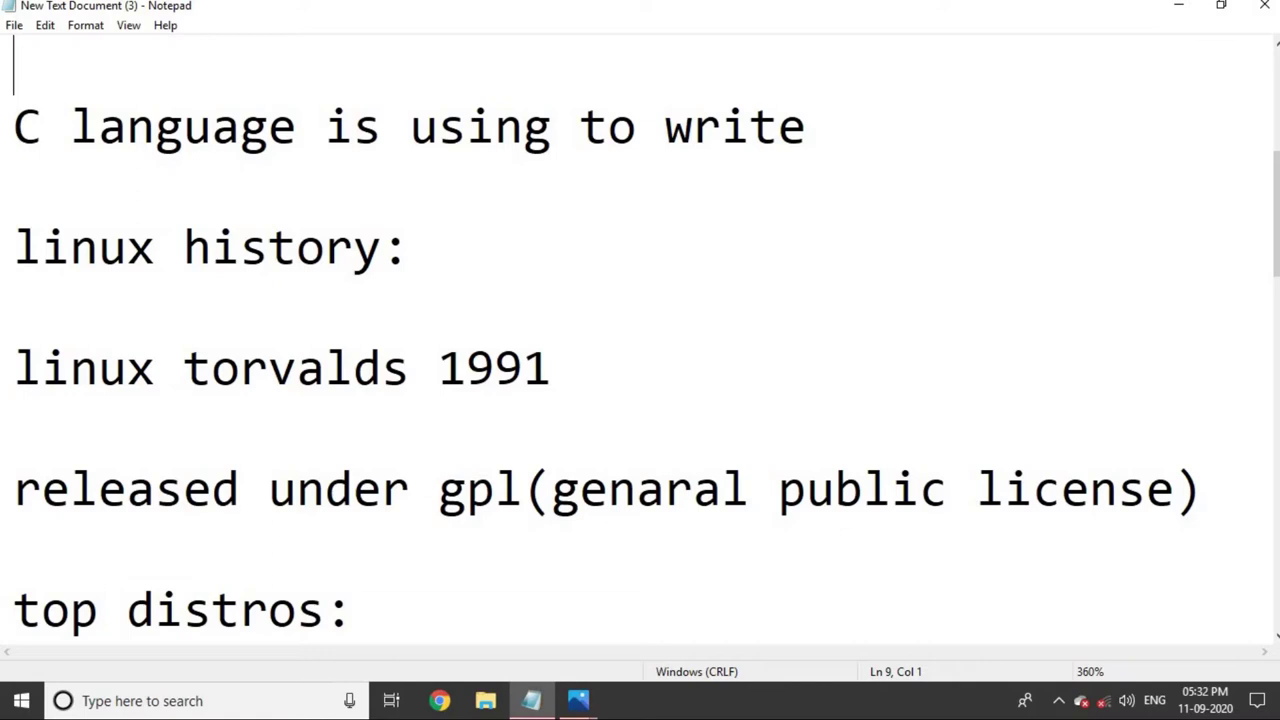
key("ctrl+End")
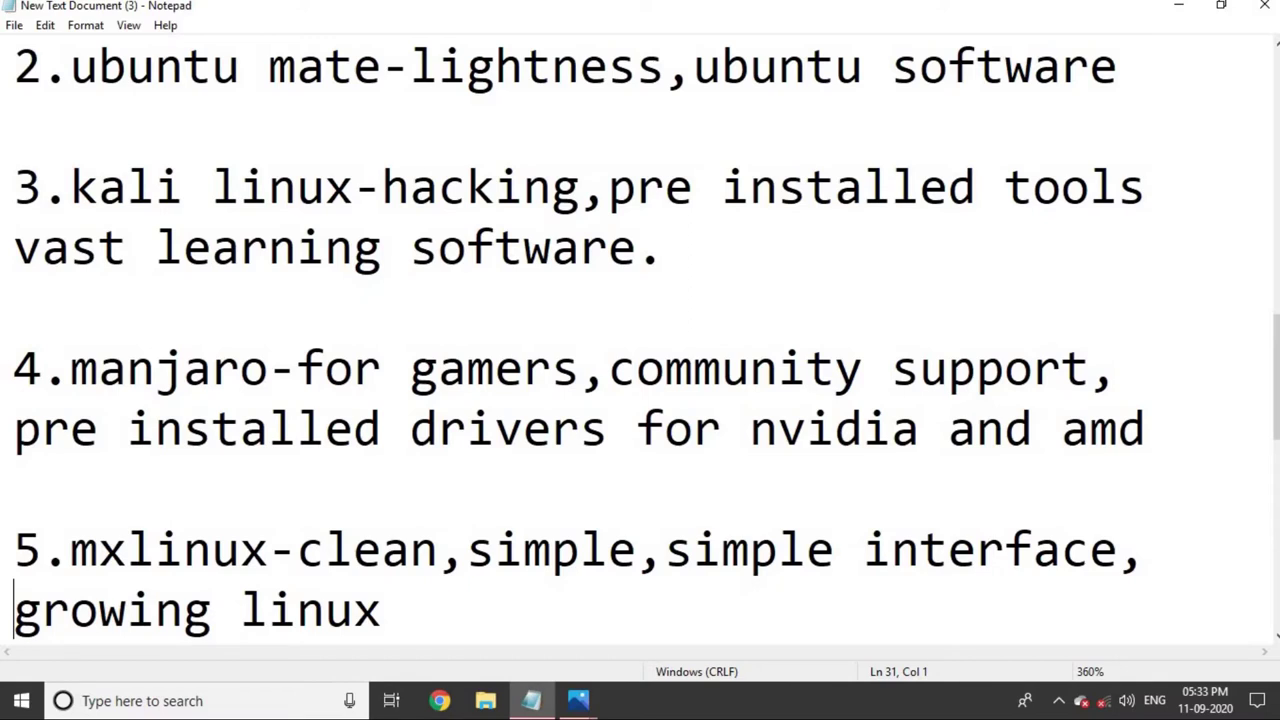
- Move down past the fossbytes.com source and onworks.net tip to the closing thank-you line
key("Down")
key("Down")
key("Down")
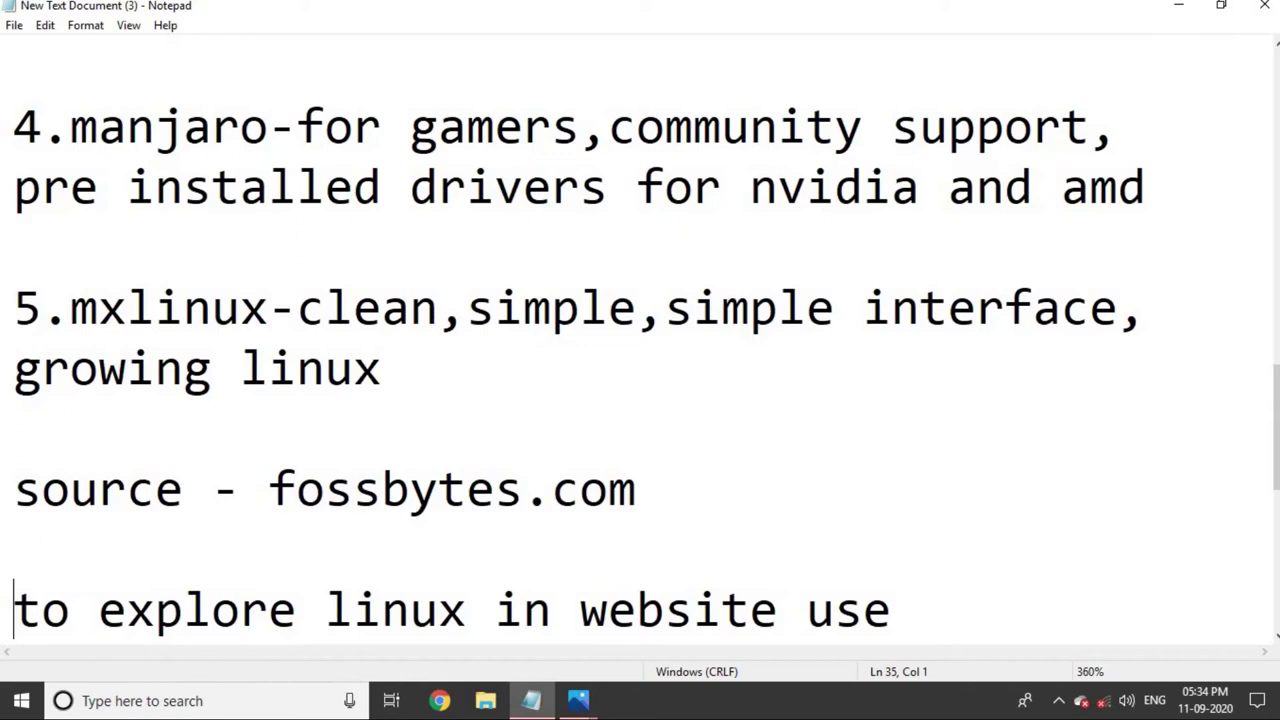
key("Down")
key("Down")
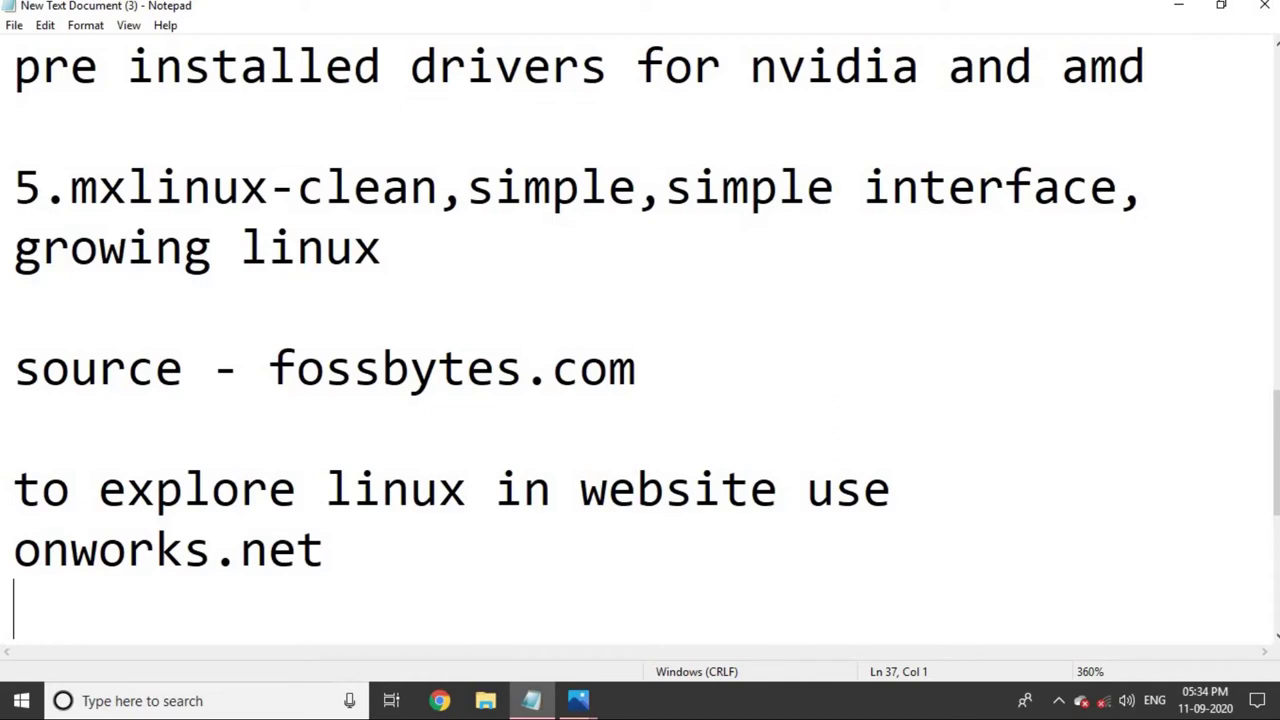
key("Return")
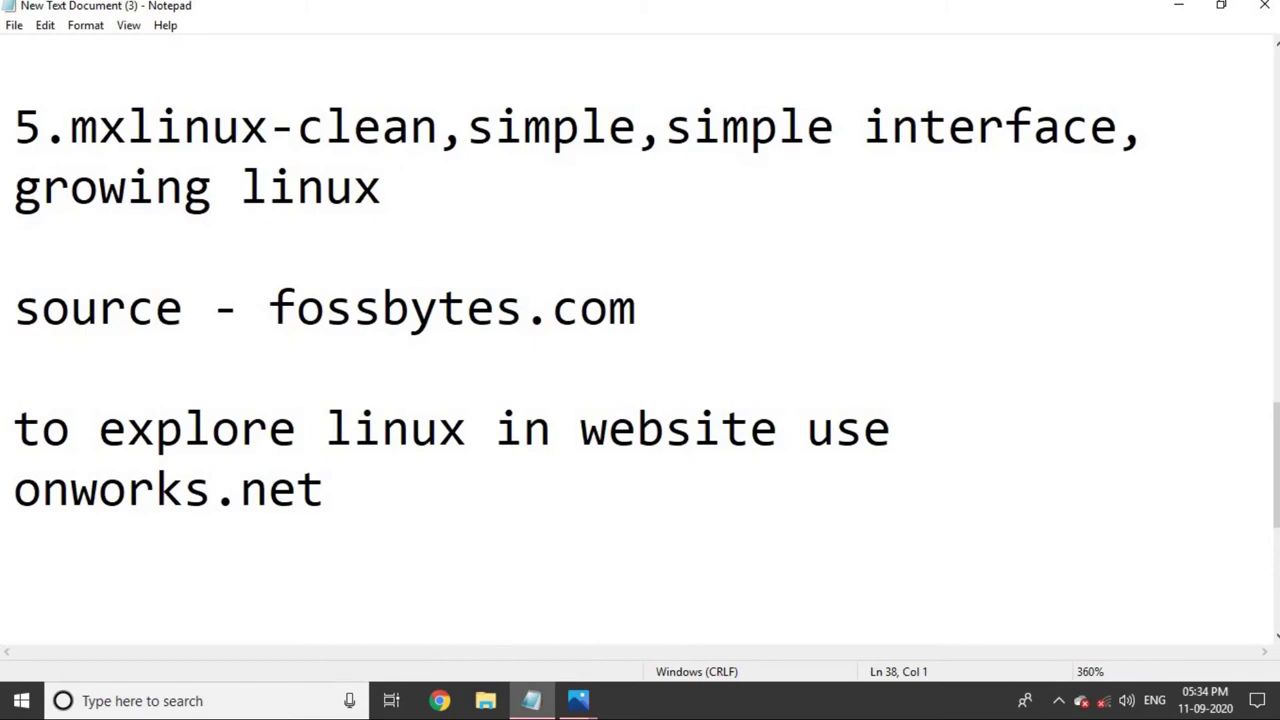
key("Return")
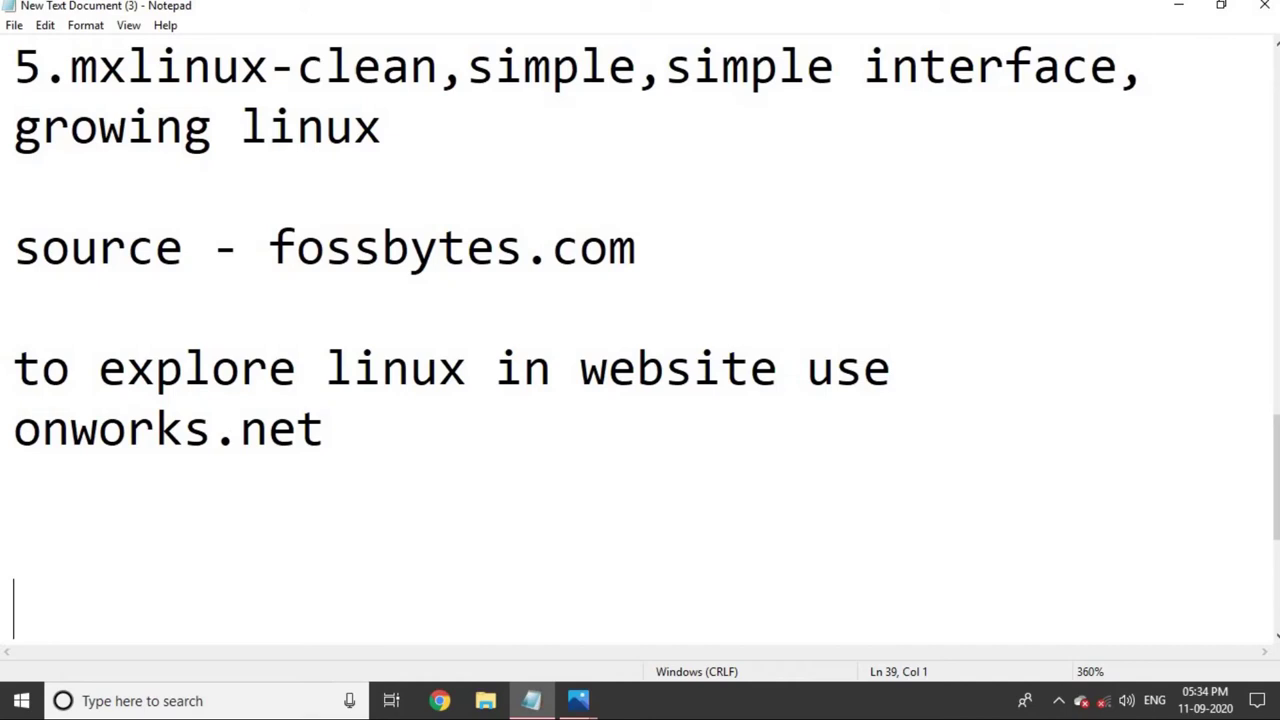
key("Down")
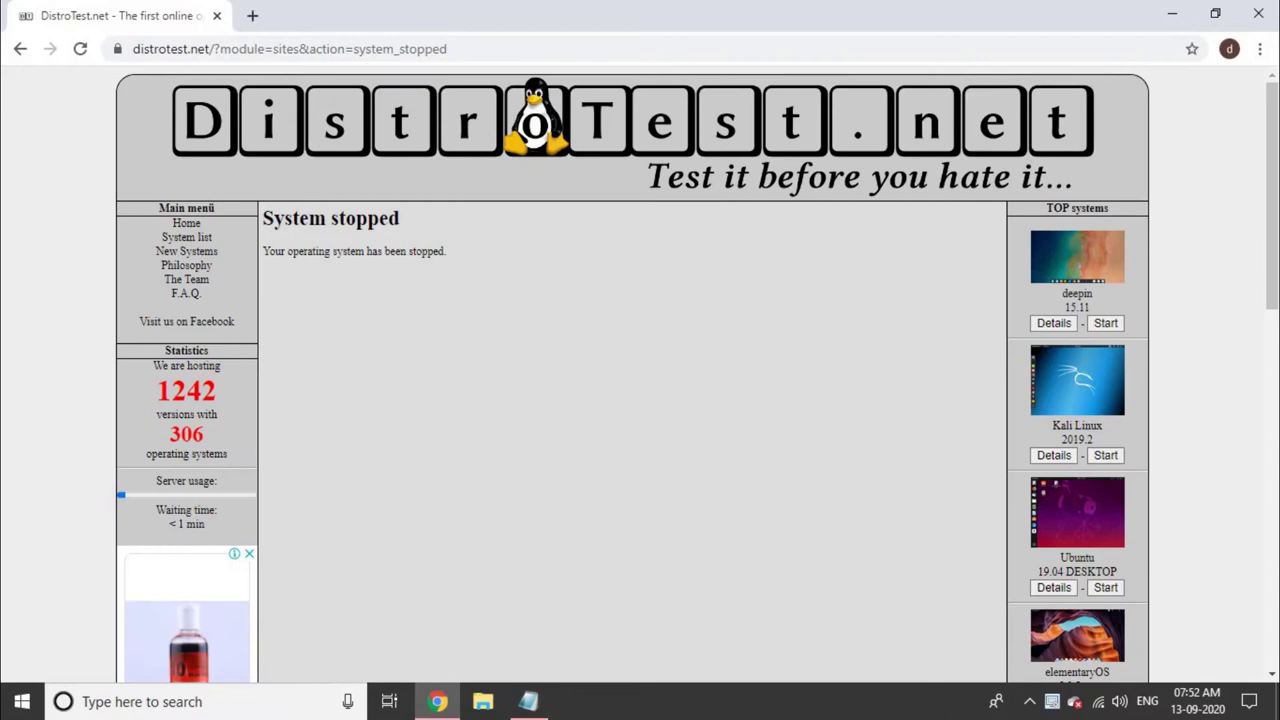
- Start the Kali Linux 2019.2 test system and view its boot menu in the noVNC viewer
left_click(1105, 455)
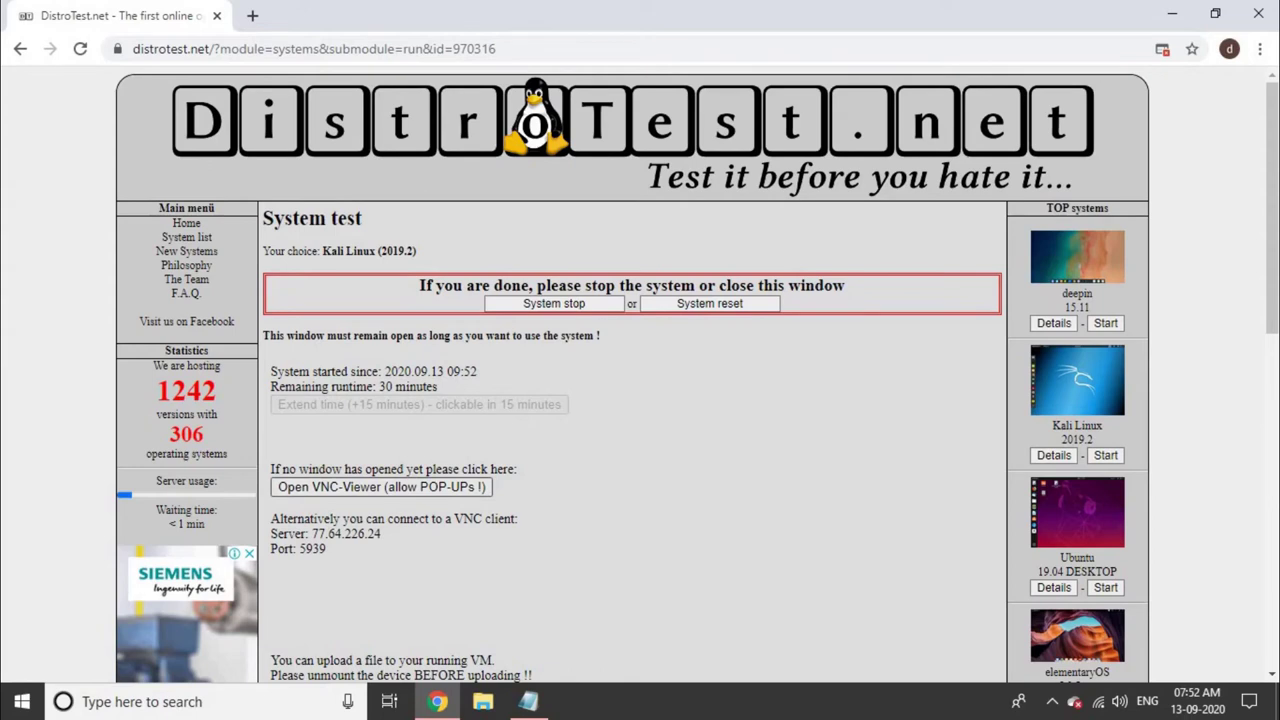
left_click(381, 487)
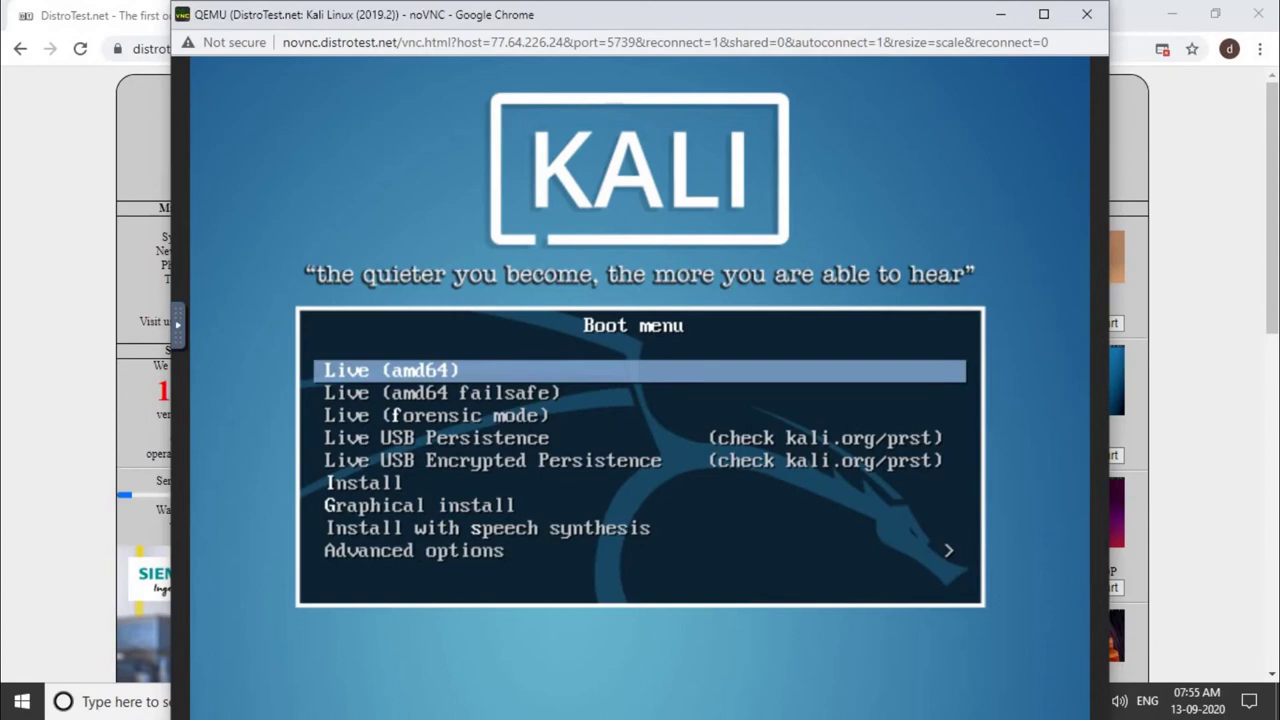
- Boot Kali's Live (amd64) session, then close the Kali viewer window
key("Return")
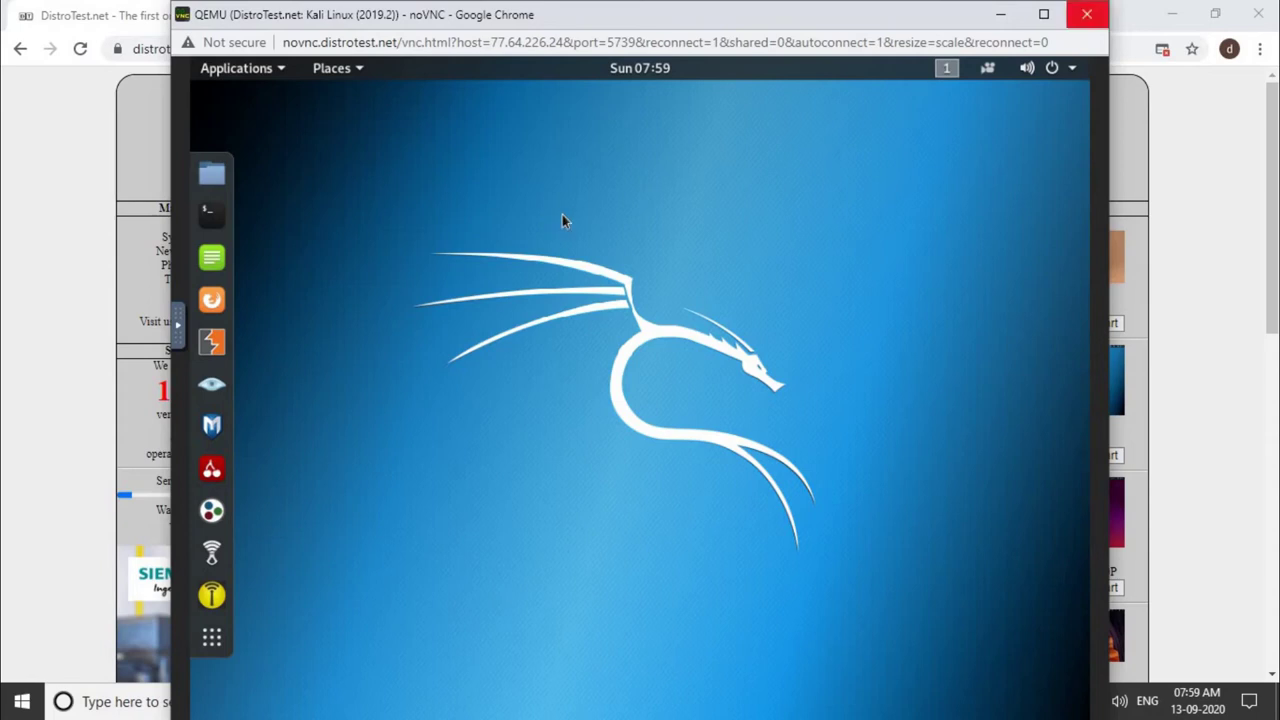
left_click(1087, 14)
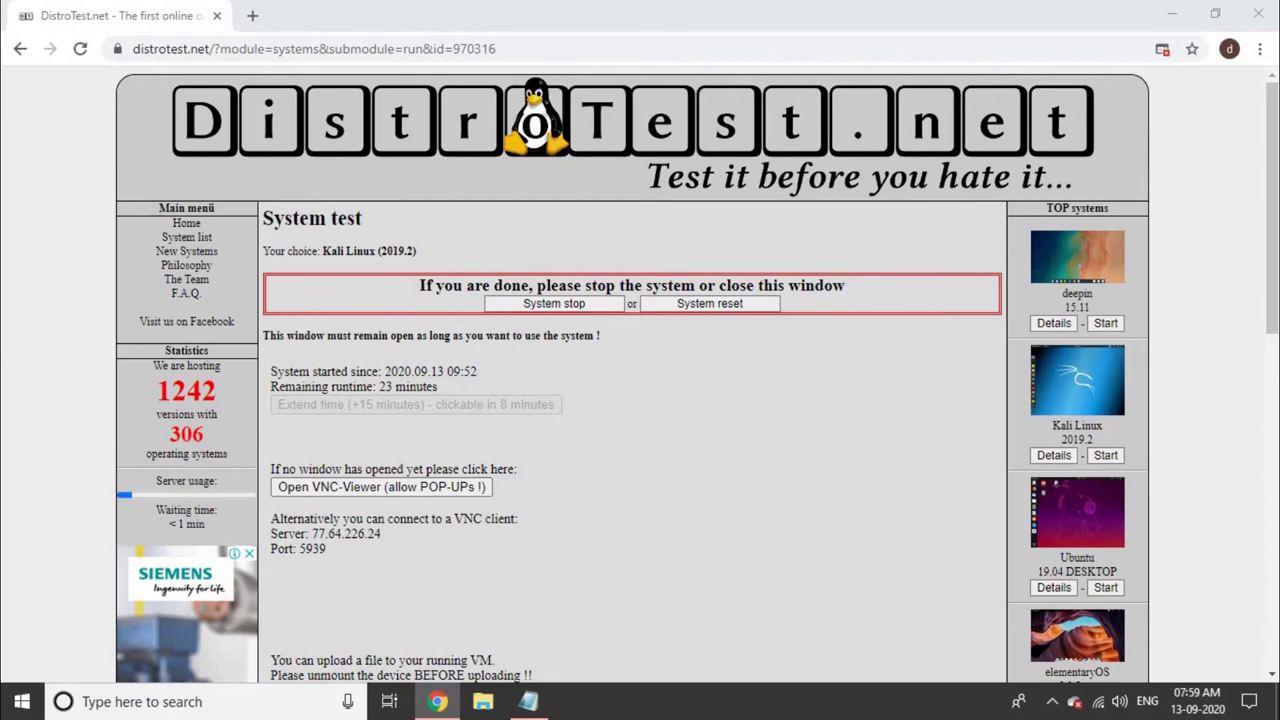
- Start the Ubuntu 19.04 DESKTOP test system from the TOP systems sidebar
left_click(1105, 587)
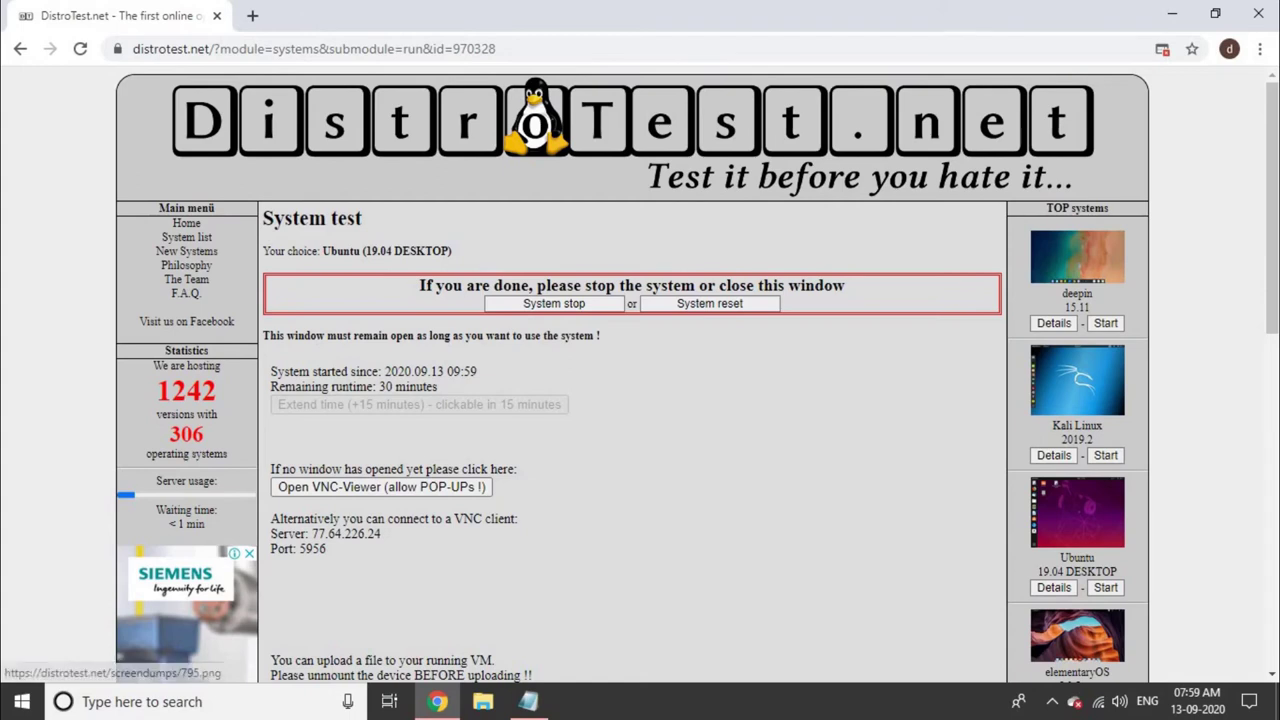
- Open the running Ubuntu 19.04 system in the noVNC viewer to reach its Welcome screen
left_click(381, 486)
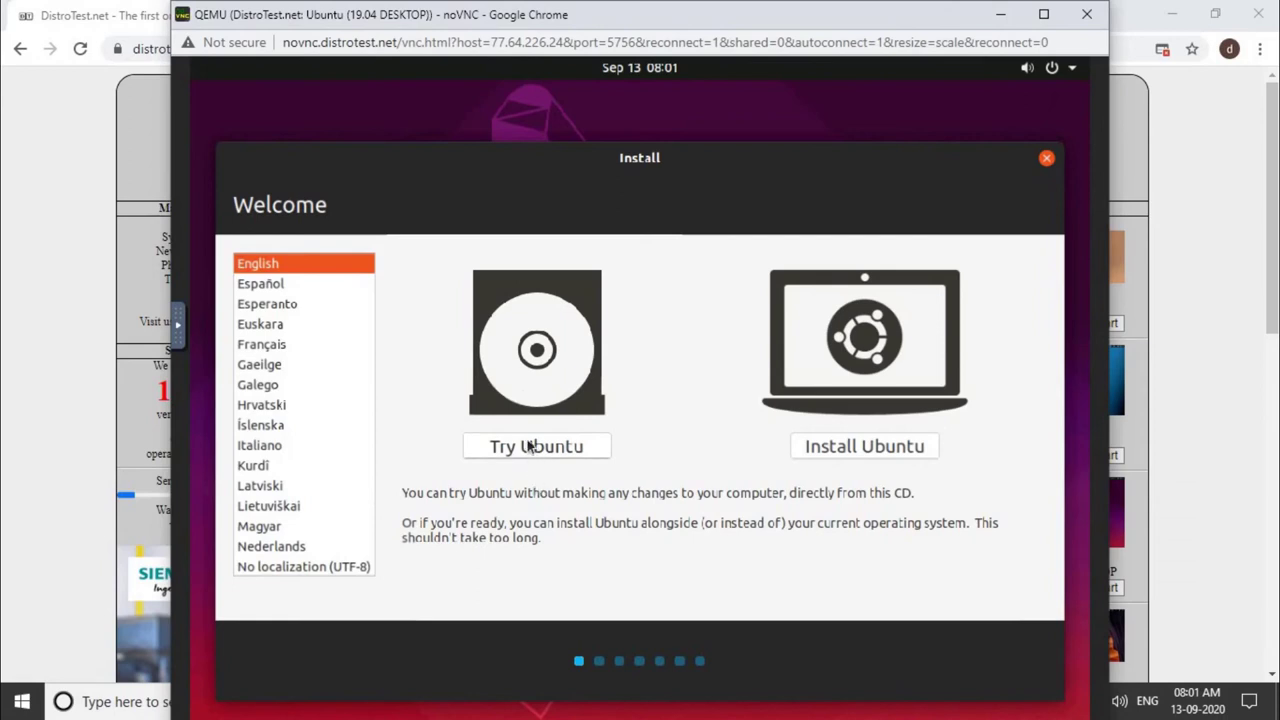
- Choose Try Ubuntu, then launch Ubuntu Software from the dock
left_click(529, 447)
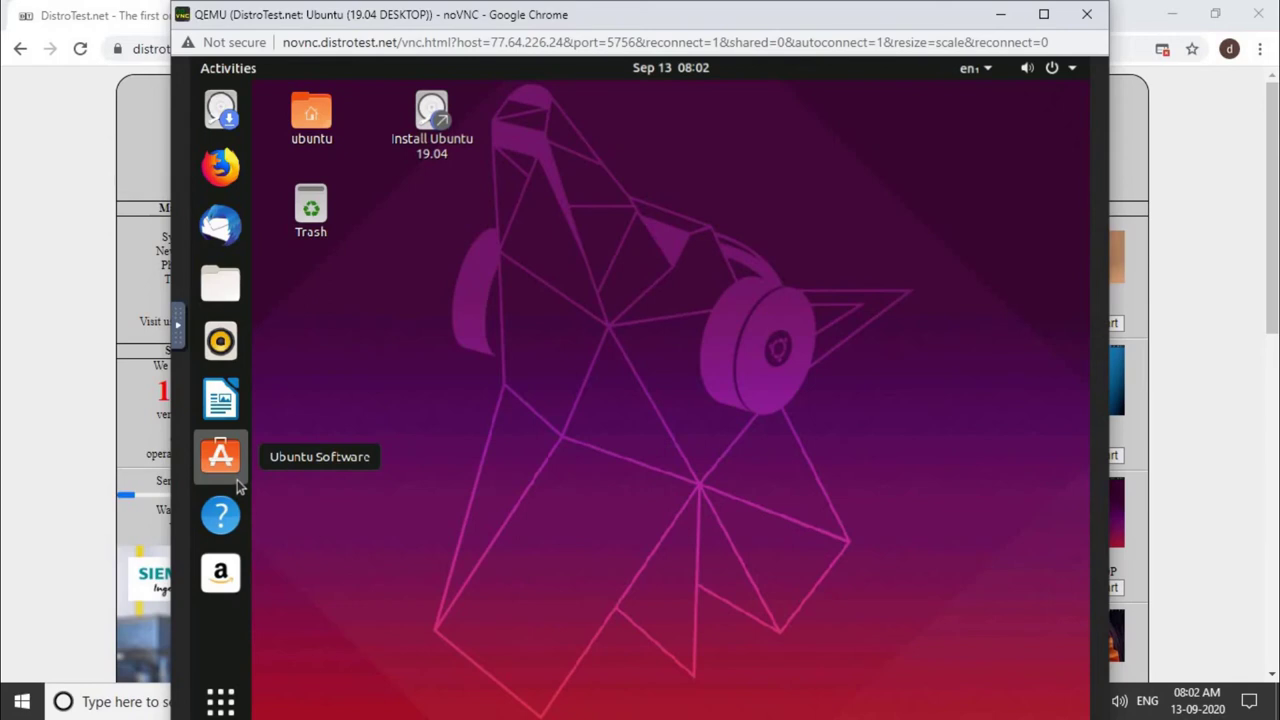
left_click(238, 484)
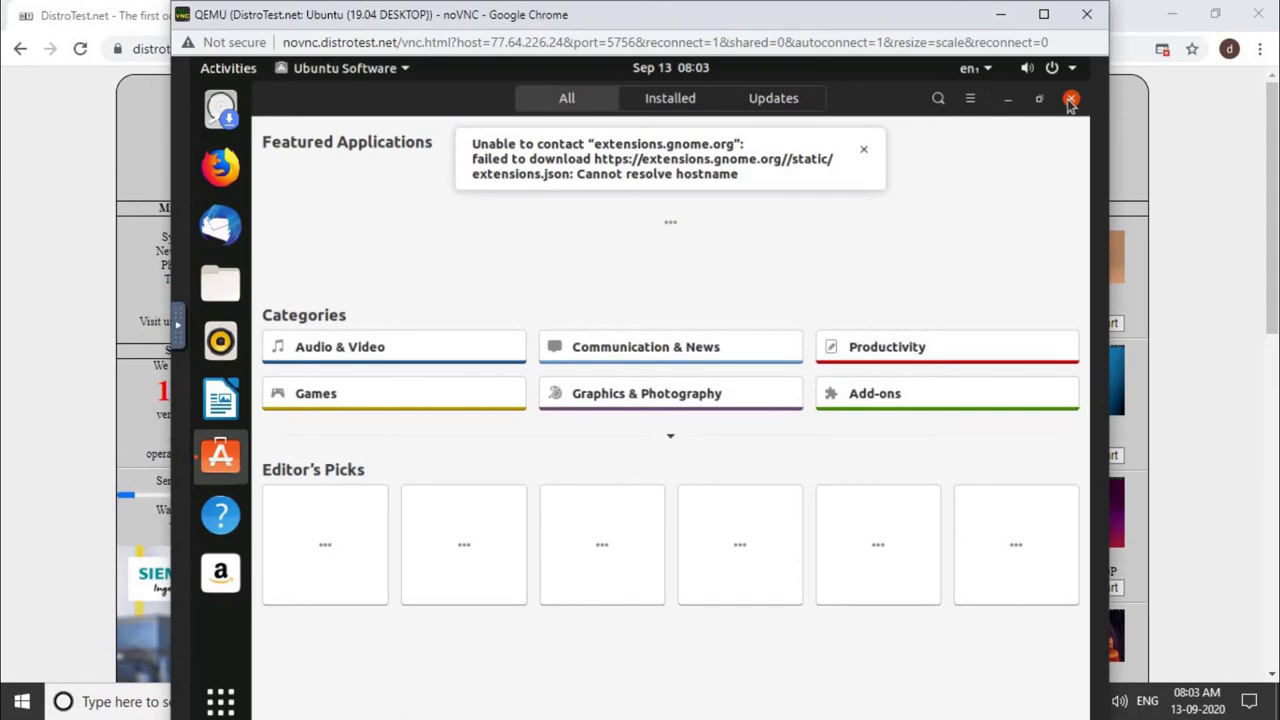
- Close the Ubuntu noVNC viewer window
left_click(1086, 14)
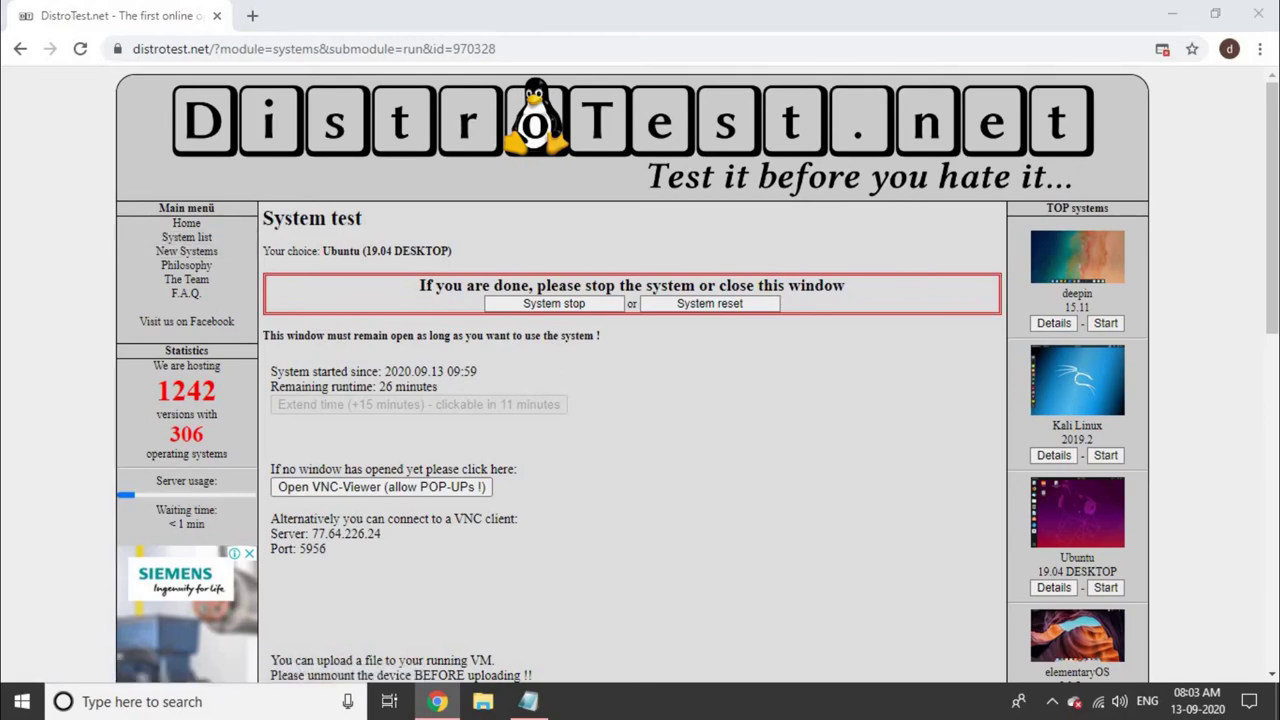
scroll(640, 375, "down", 5)
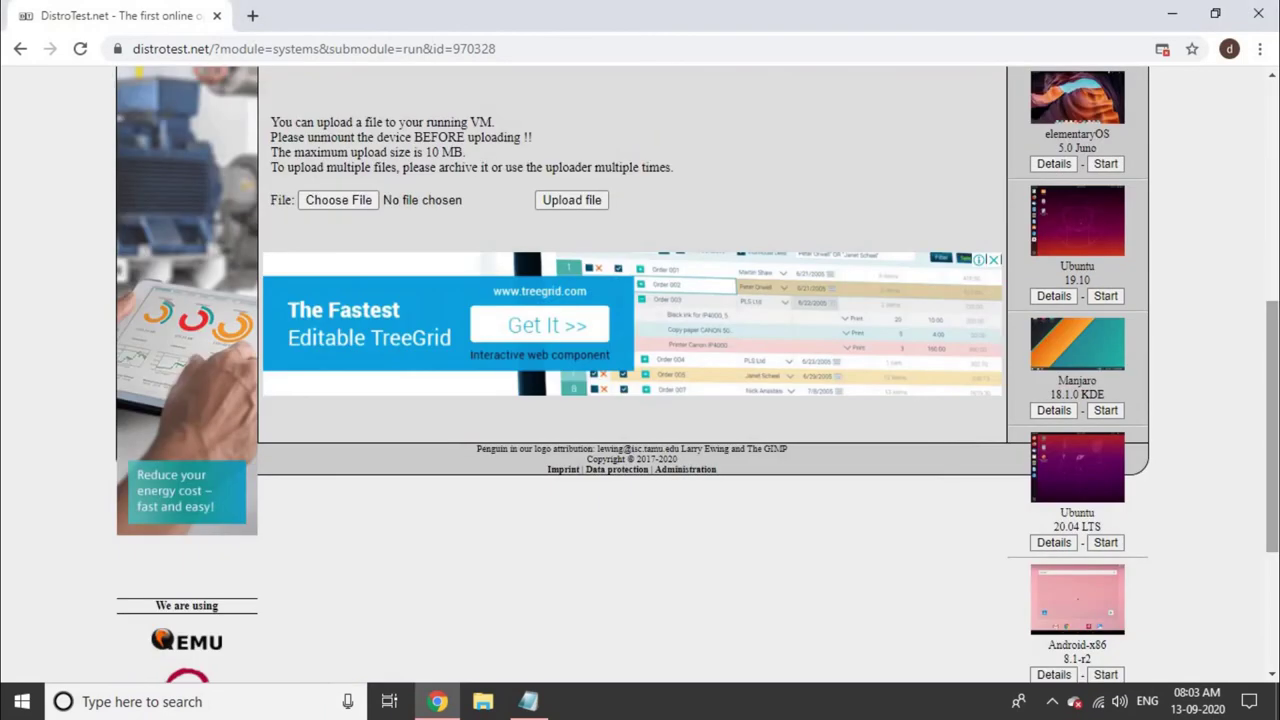
scroll(640, 375, "up", 4)
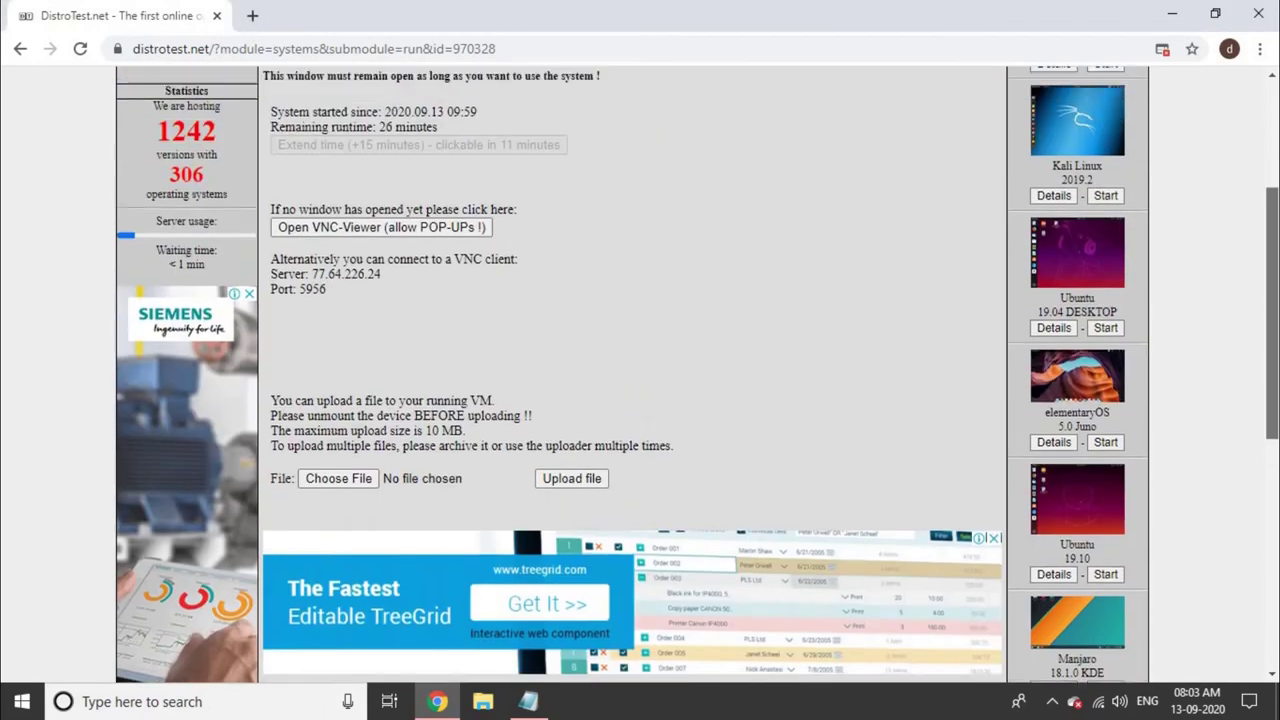
scroll(640, 375, "up", 1)
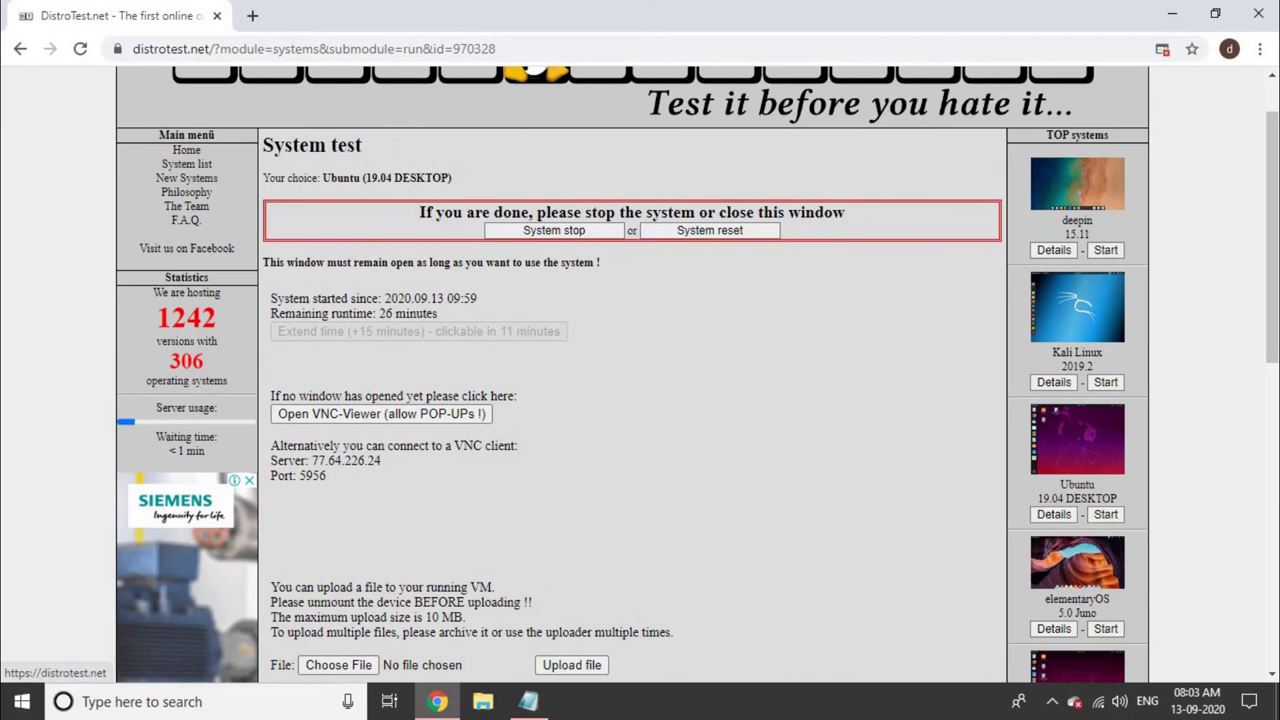
- Return to the DistroTest home page and scroll the distro list down to the P section
left_click(186, 149)
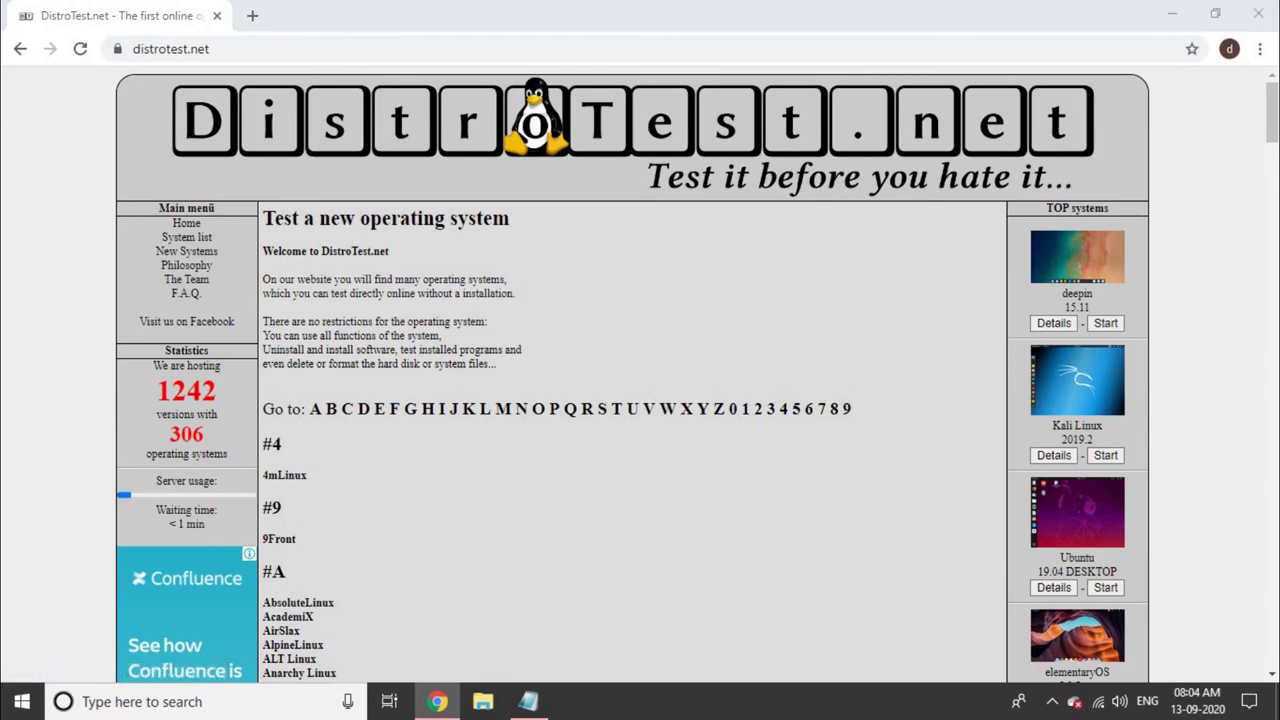
scroll(640, 374, "down", 5)
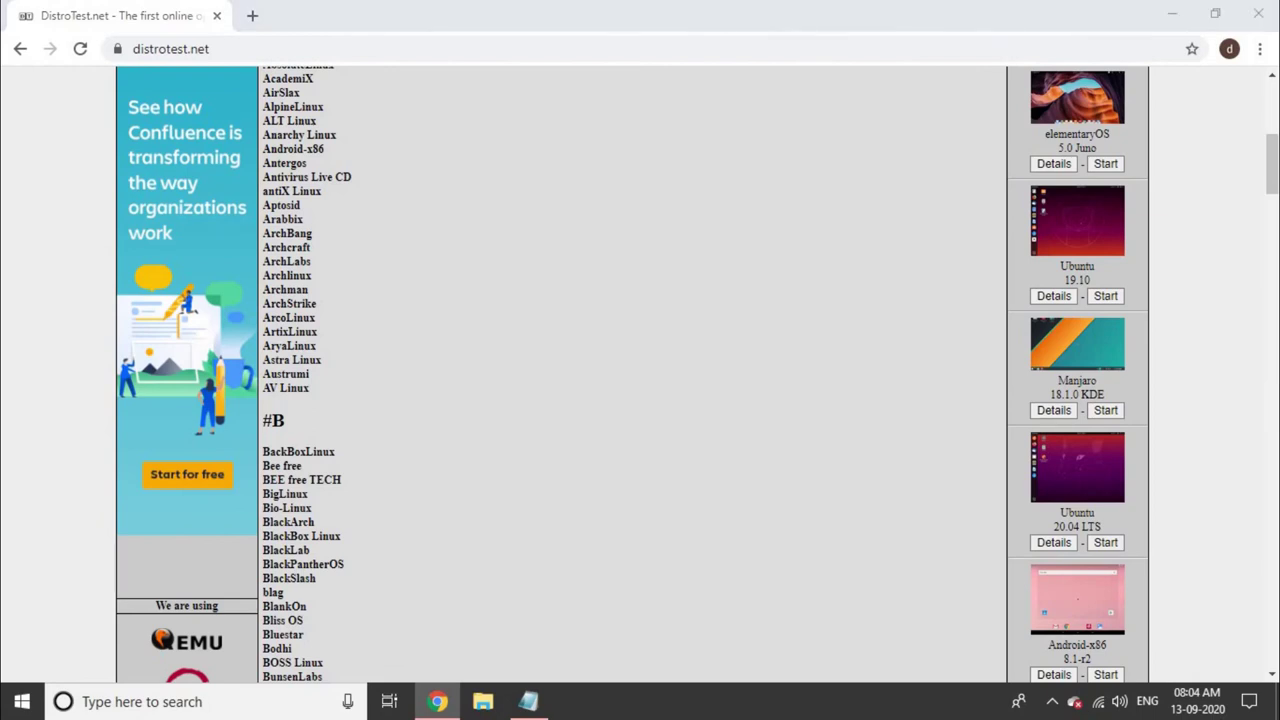
scroll(640, 374, "down", 5)
scroll(640, 374, "down", 5)
scroll(640, 374, "down", 12)
scroll(640, 374, "down", 10)
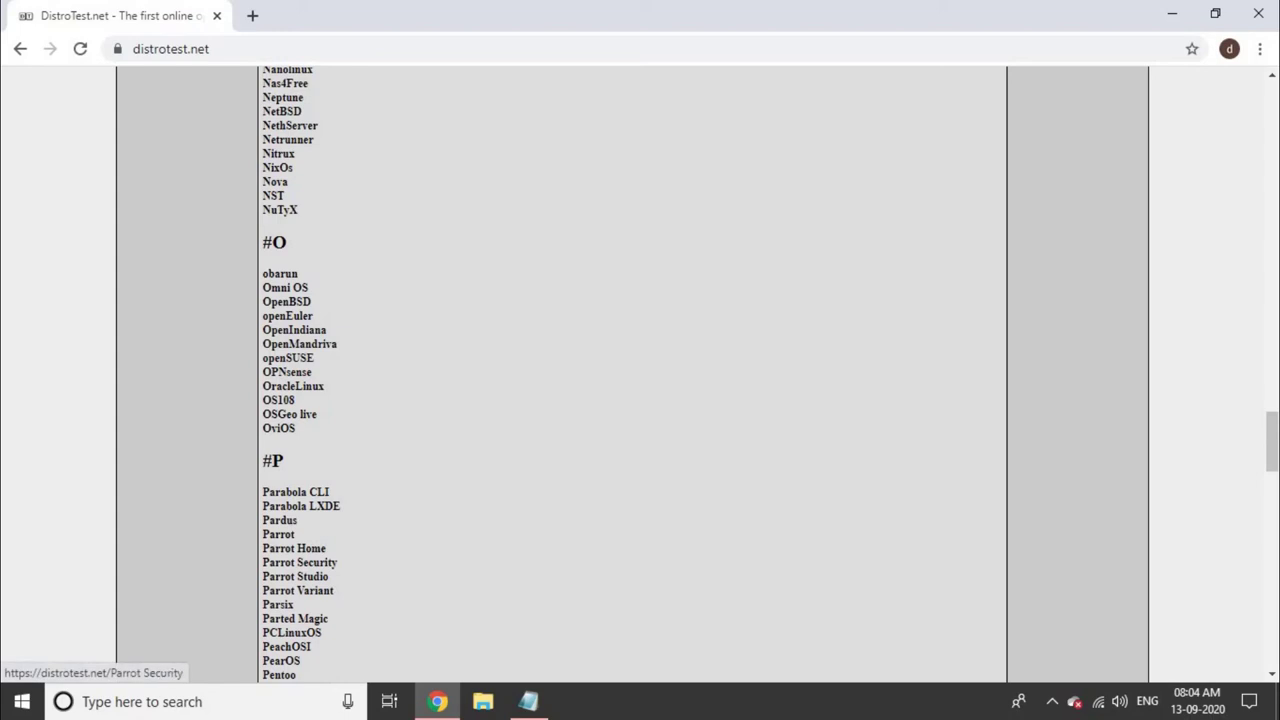
- Open the Parrot Security versions and start the 4.9 KDE edition
left_click(299, 562)
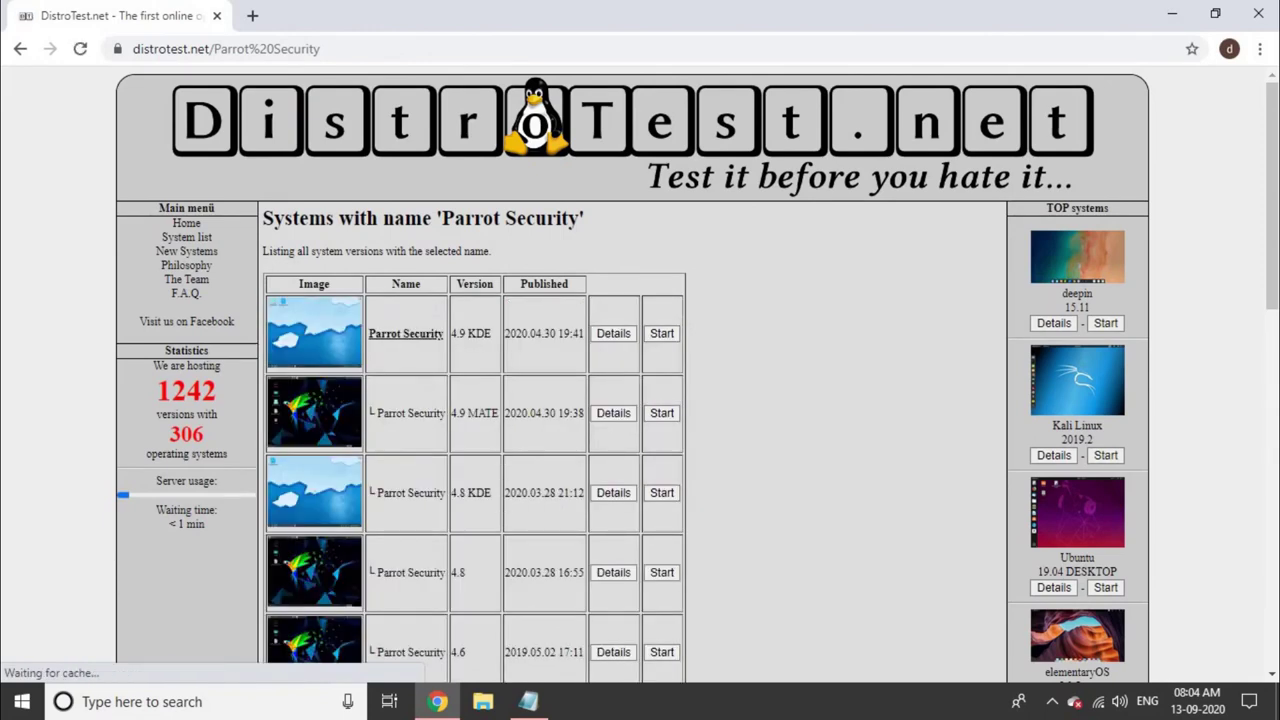
left_click(662, 333)
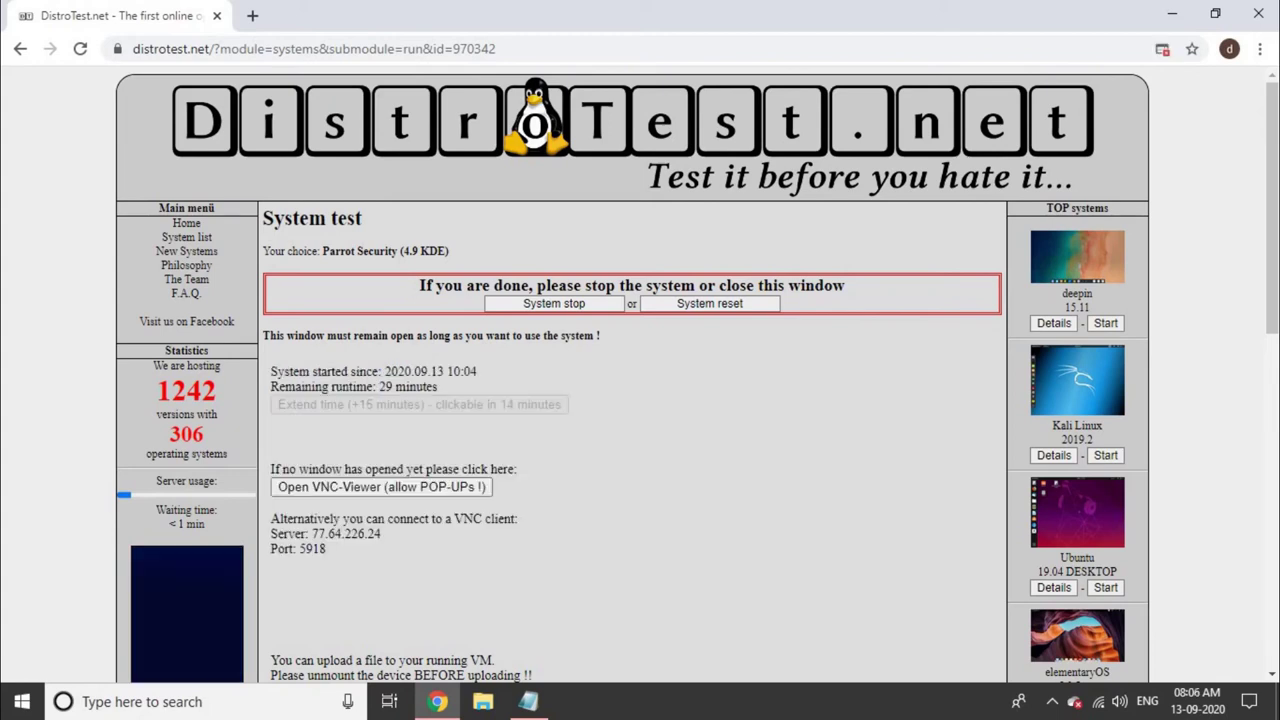
left_click(381, 487)
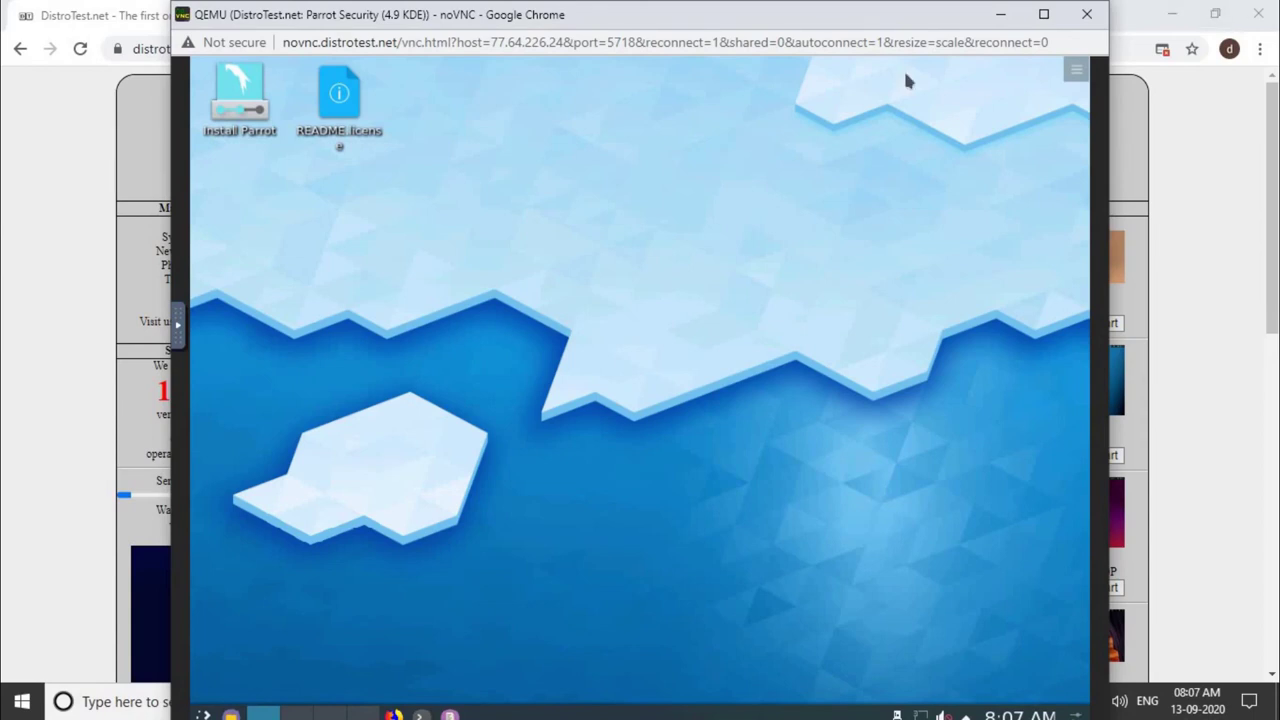
left_click(1086, 14)
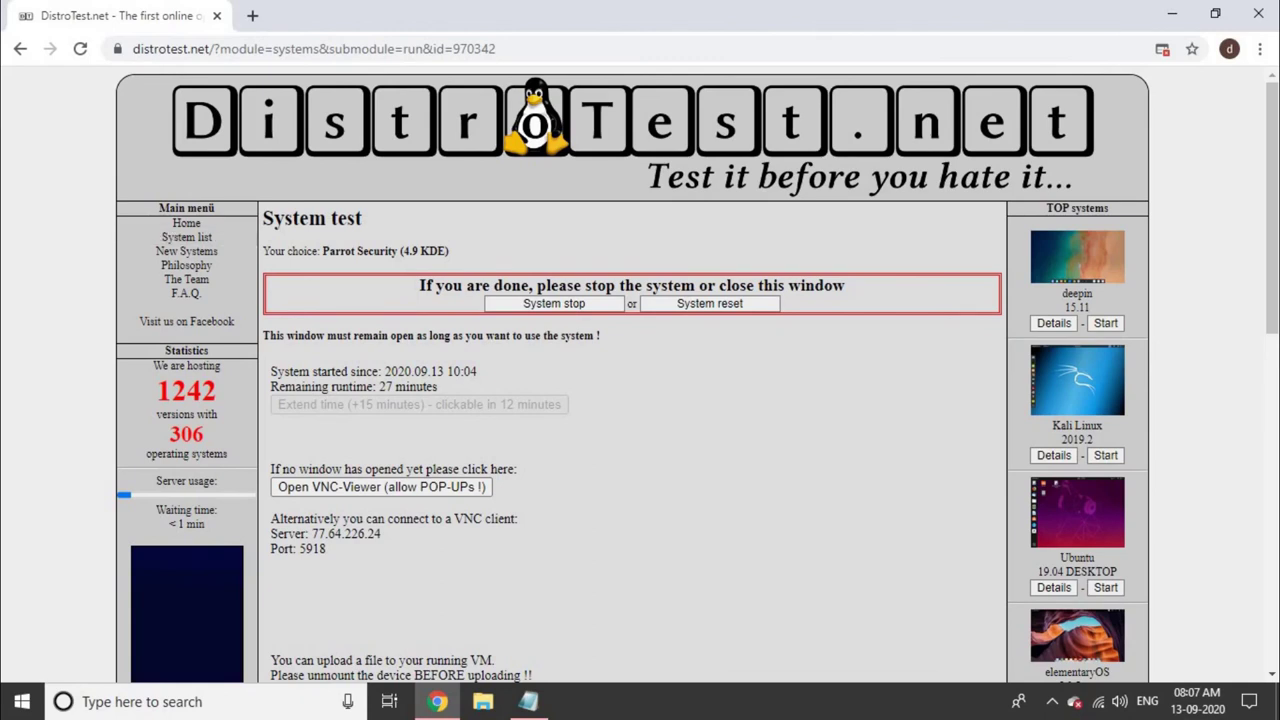
- From the DistroTest home page, open the Linux Mint versions list under #L
left_click(186, 223)
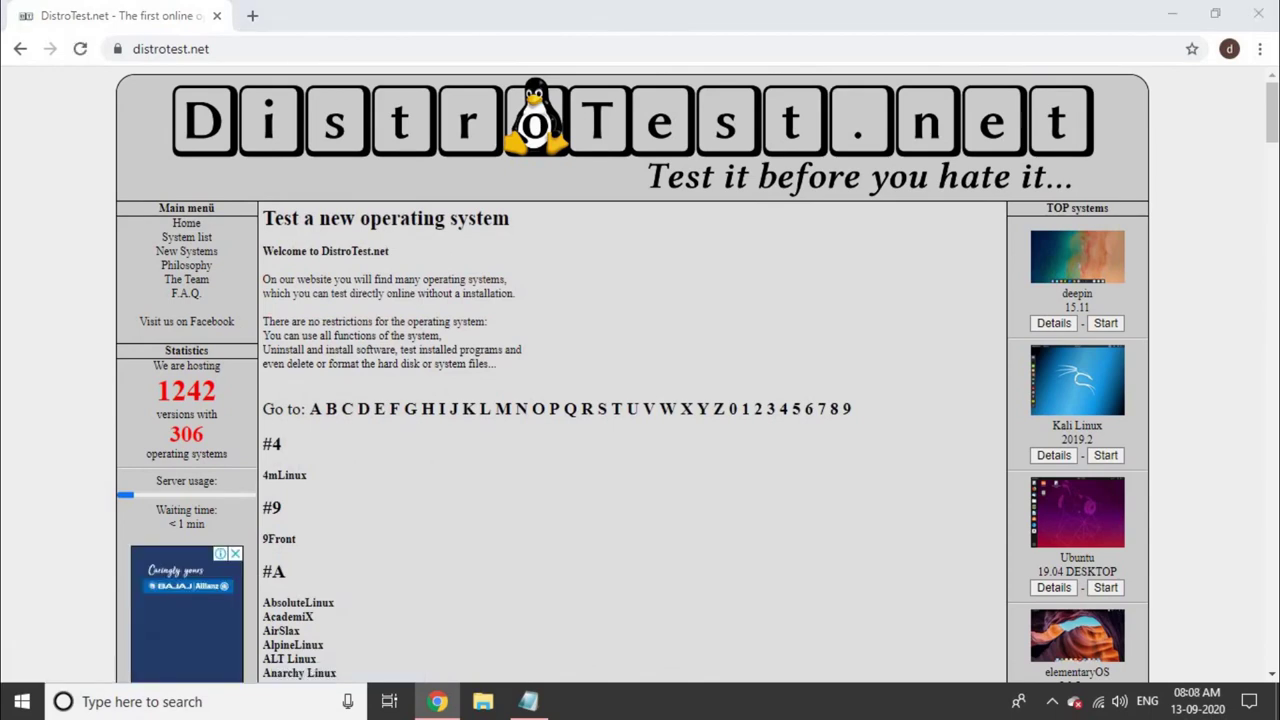
scroll(640, 380, "down", 15)
scroll(290, 321, "down", 10)
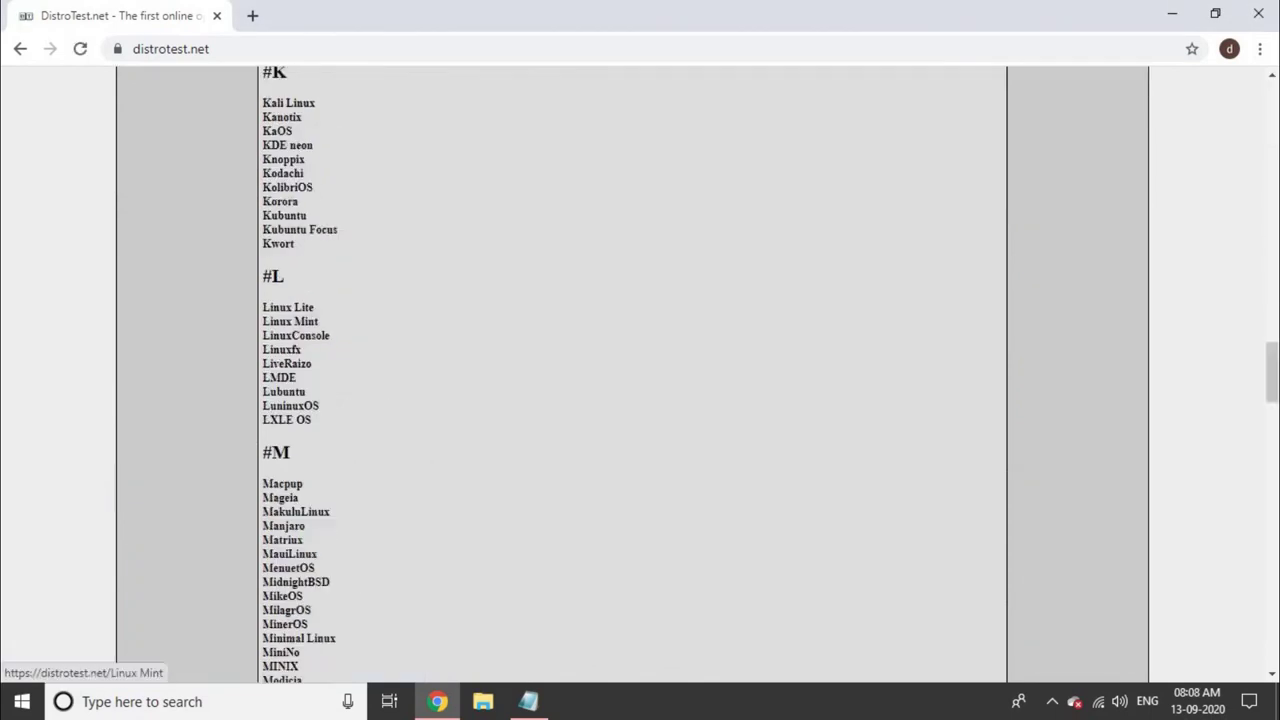
left_click(290, 321)
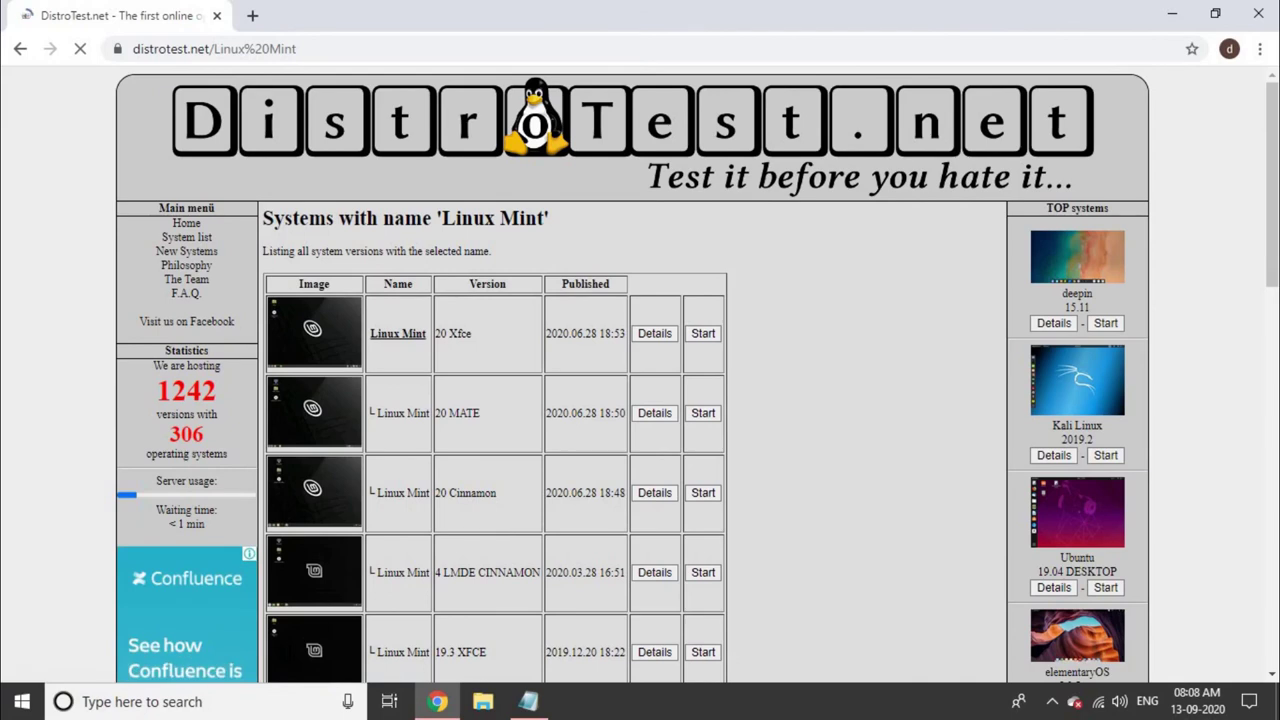
- Start the Linux Mint 20 Xfce live system to load its desktop in noVNC
left_click(703, 333)
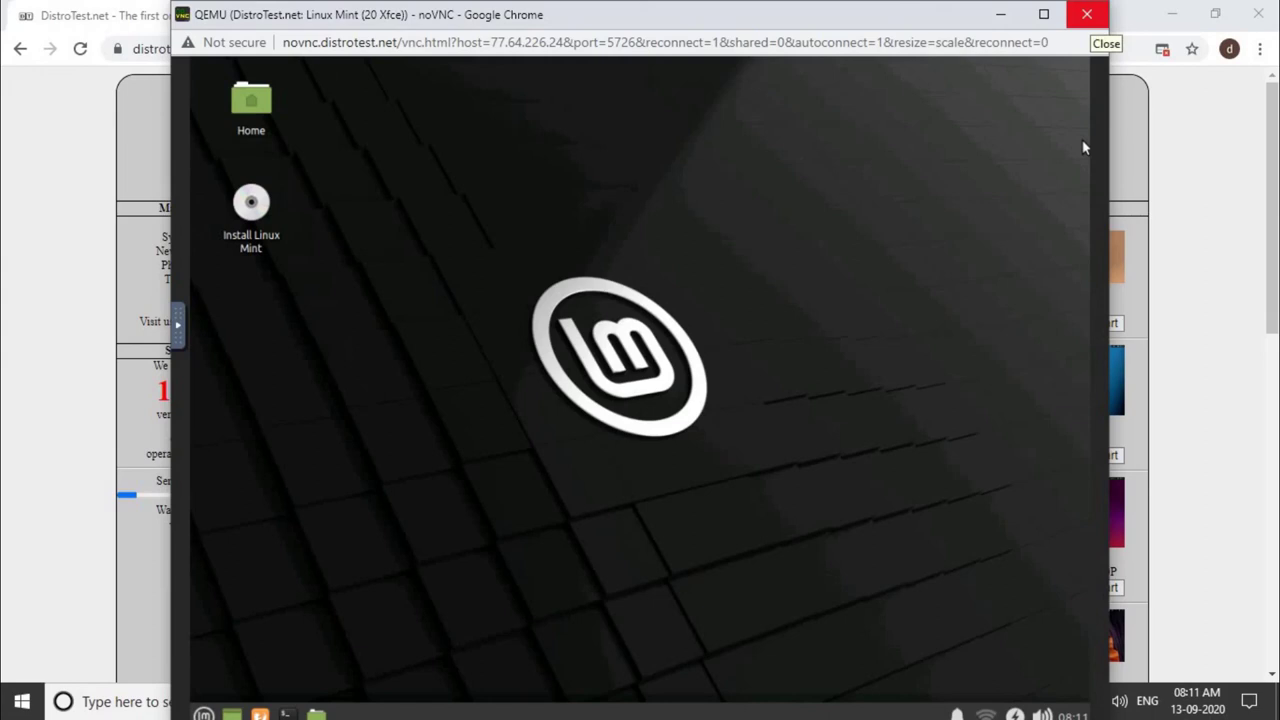
- Close the noVNC popup showing the Linux Mint 20 Xfce desktop
left_click(1086, 14)
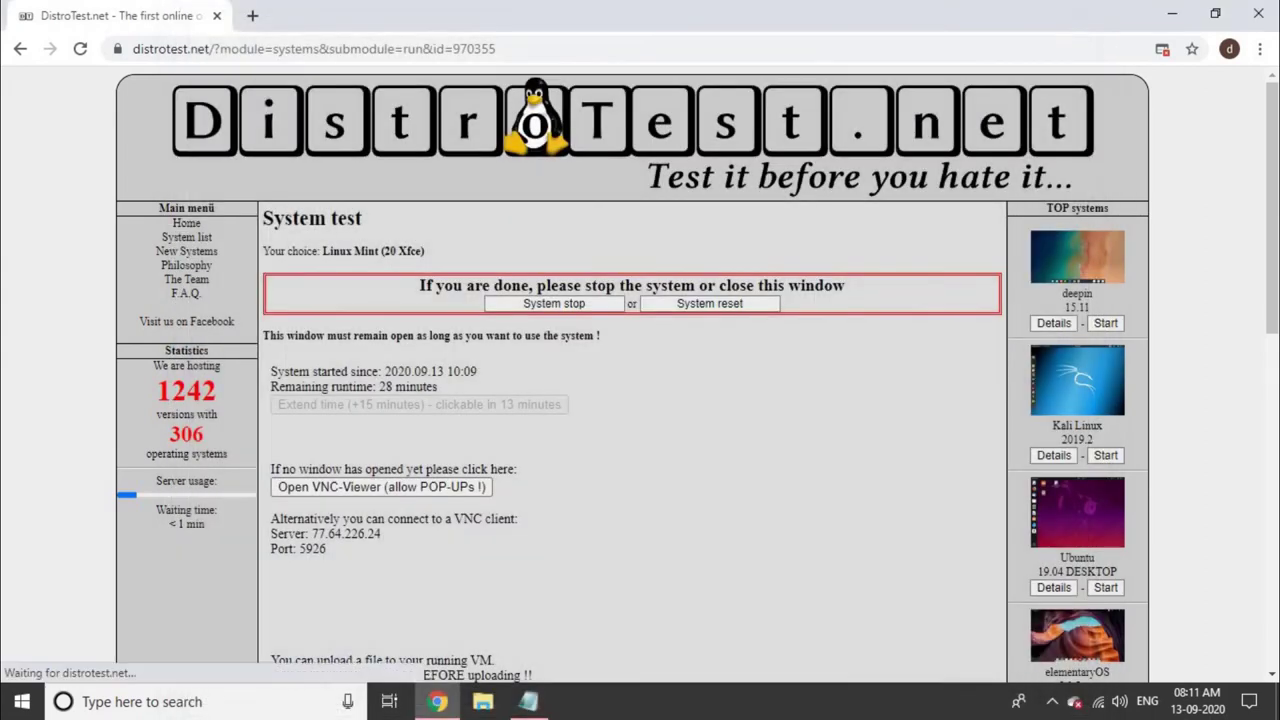